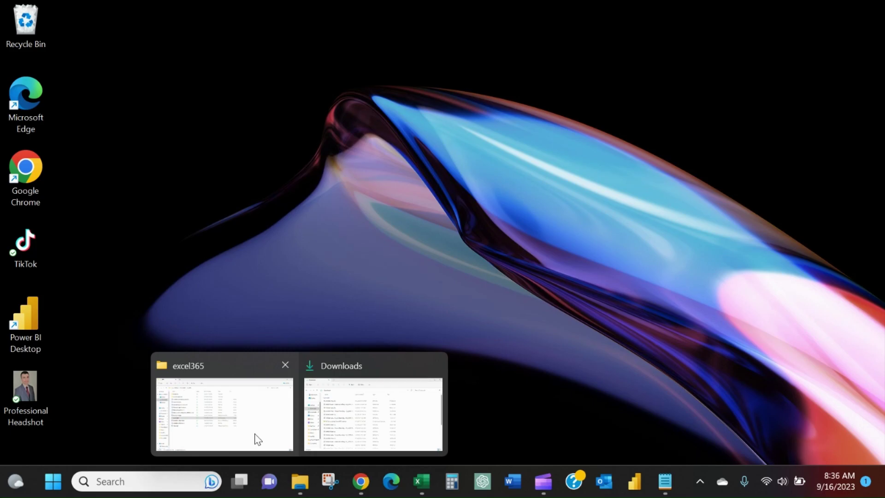
# Step: Open the sample data file's folder in File Explorer and maximize the window
pyautogui.click(258, 439)
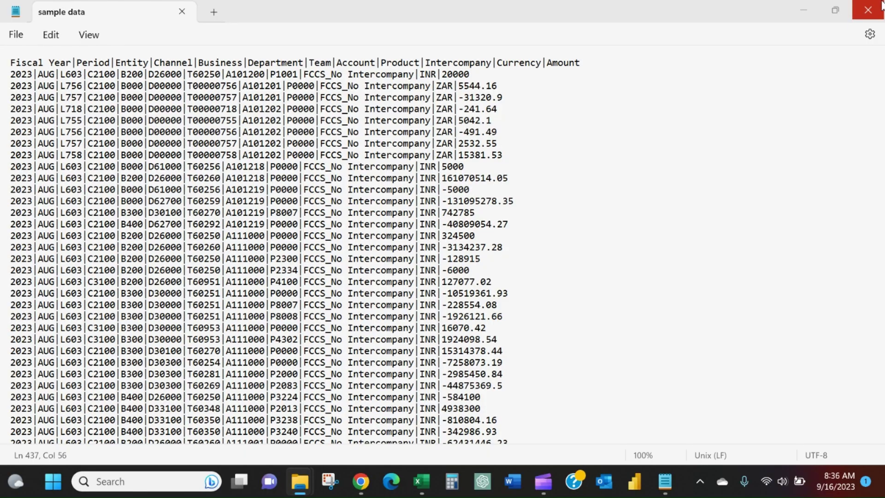
pyautogui.hotkey('alt', 'Tab')
pyautogui.moveTo(784, 155); pyautogui.dragTo(252, 1)
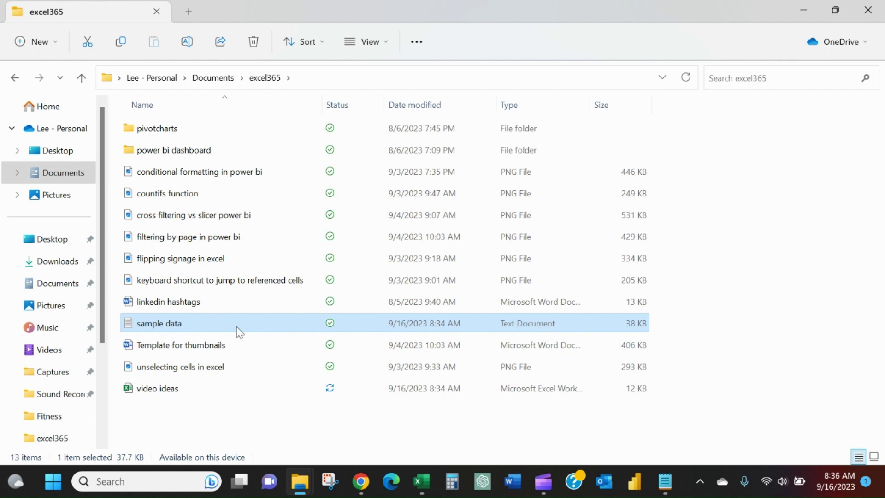
# Step: Back in Notepad, point out fields and rows of the pipe-delimited sample data
pyautogui.click(665, 482)
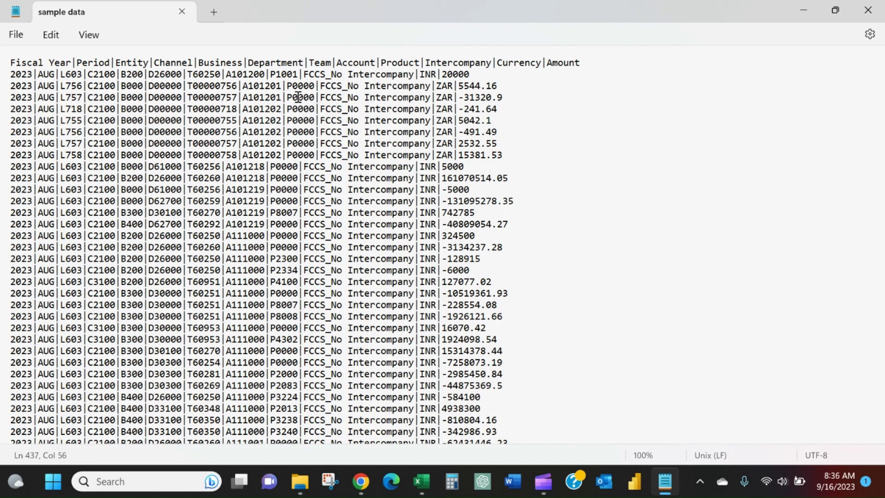
pyautogui.click(319, 99)
pyautogui.moveTo(454, 86); pyautogui.dragTo(484, 260)
pyautogui.click(470, 259)
pyautogui.scroll(-8, 471, 255)
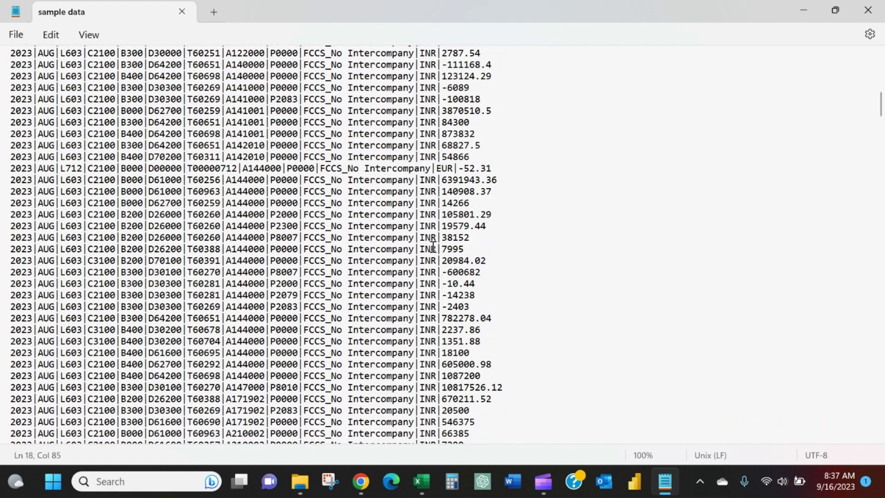
pyautogui.scroll(8, 471, 256)
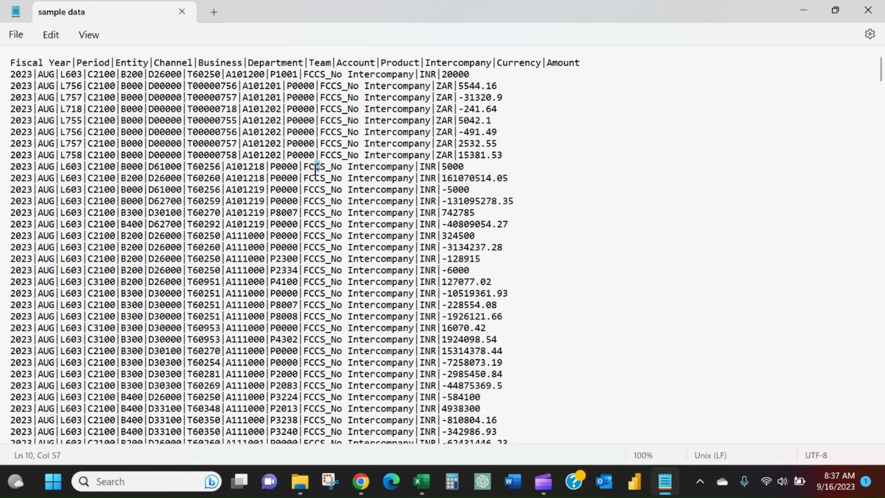
# Step: Highlight the FCCS_No Intercompany field, delimiters, amounts and header line, then select all the text
pyautogui.click(335, 145)
pyautogui.moveTo(489, 128); pyautogui.dragTo(482, 240)
pyautogui.click(232, 221)
pyautogui.click(466, 203)
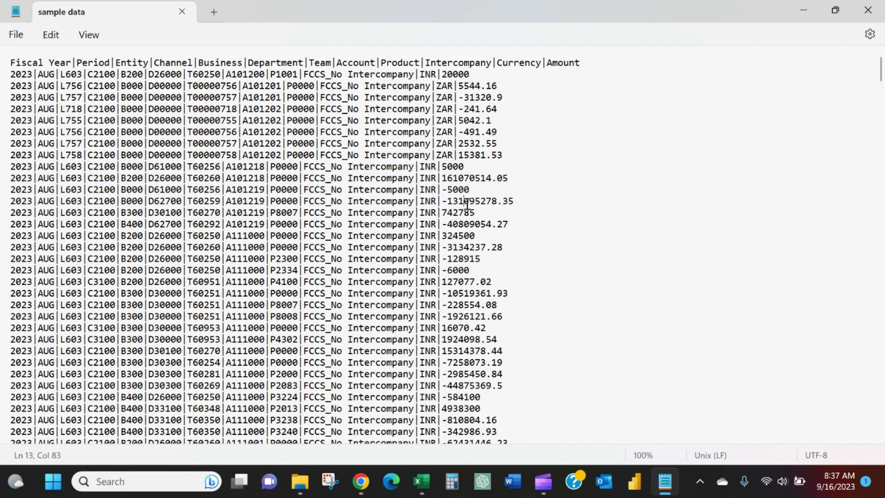
pyautogui.click(40, 63)
pyautogui.click(229, 128)
pyautogui.click(253, 280)
pyautogui.hotkey('ctrl', 'a')
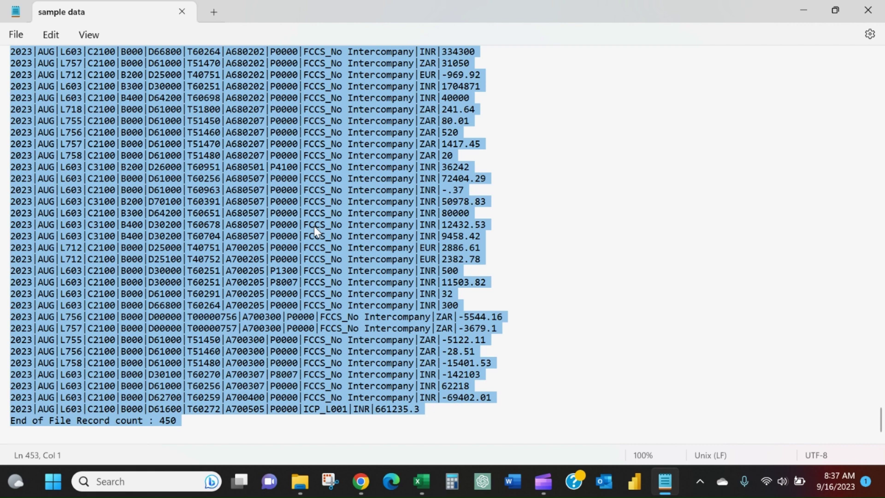
# Step: Paste the copied sample data into cell A1 of the empty Book1 workbook
pyautogui.moveTo(418, 483)
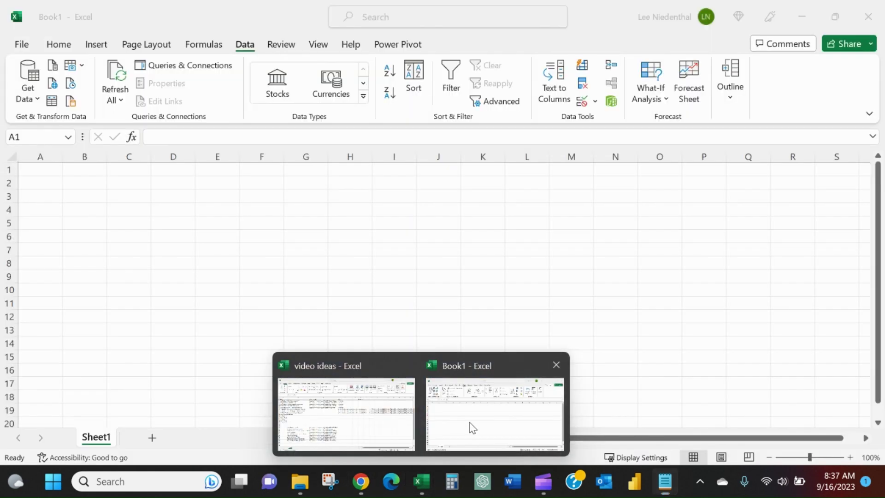
pyautogui.click(470, 422)
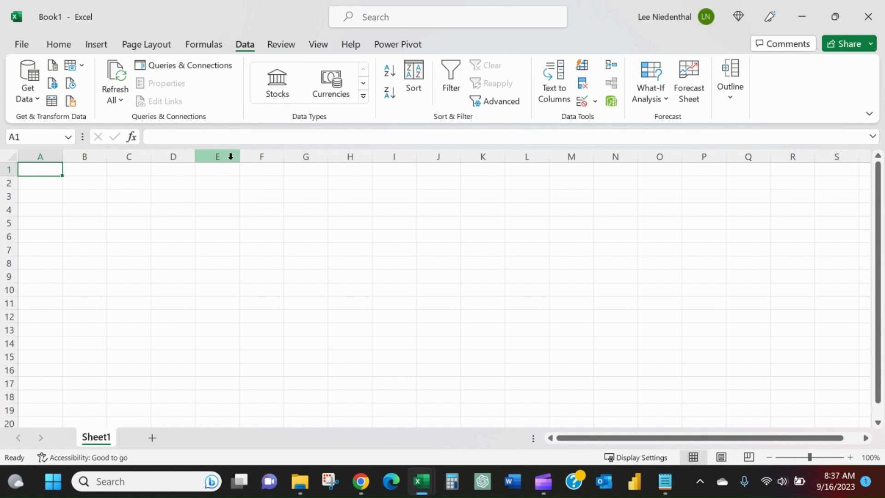
pyautogui.hotkey('ctrl', 'v')
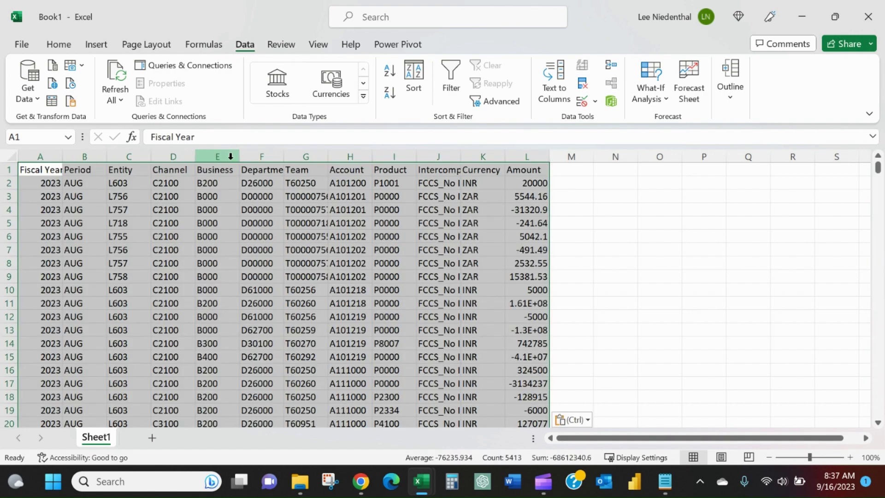
# Step: Check that the Fiscal Year, Period, Entity, Channel and Business headers occupy separate columns
pyautogui.click(127, 223)
pyautogui.scroll(-4, 115, 219)
pyautogui.scroll(4, 115, 219)
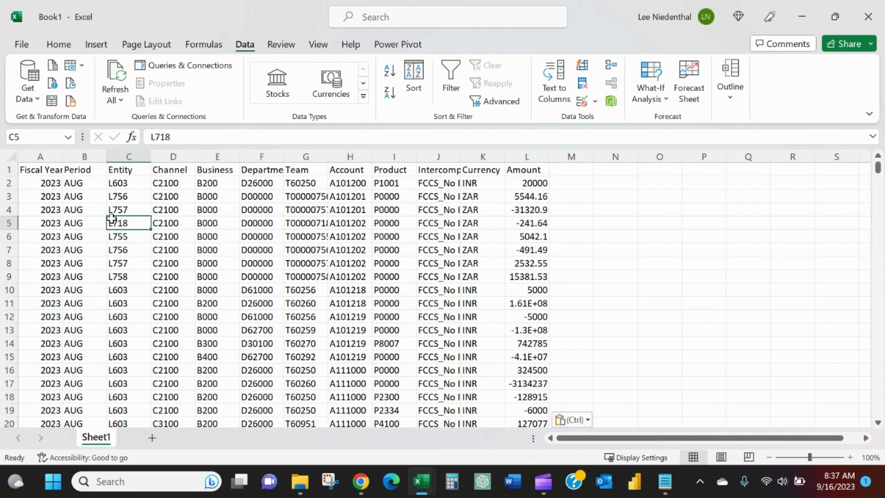
pyautogui.click(85, 221)
pyautogui.click(53, 203)
pyautogui.click(31, 170)
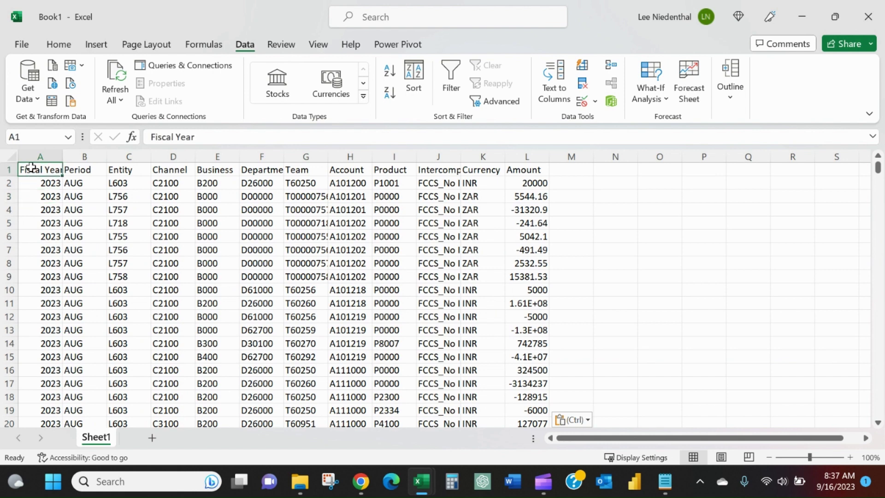
pyautogui.click(72, 169)
pyautogui.click(121, 169)
pyautogui.click(159, 170)
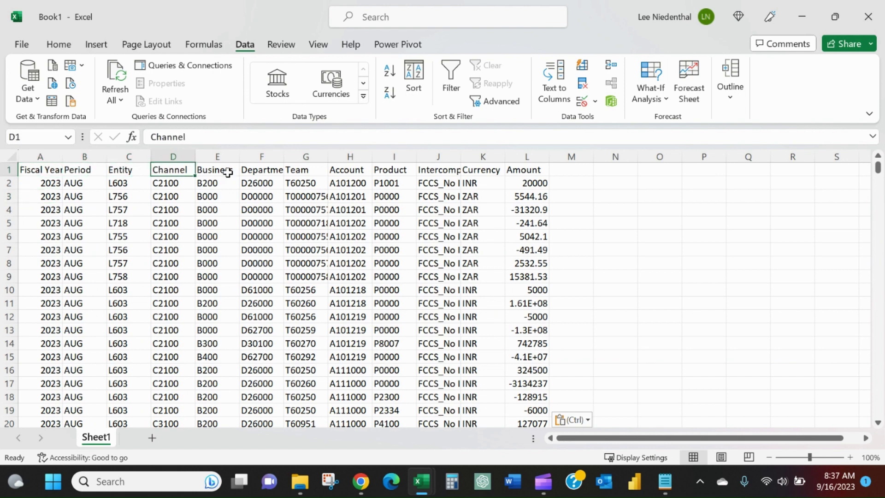
pyautogui.click(228, 171)
pyautogui.click(225, 206)
# Step: Give the Amount column (L) Accounting format via Comma Style and check a negative value
pyautogui.click(530, 171)
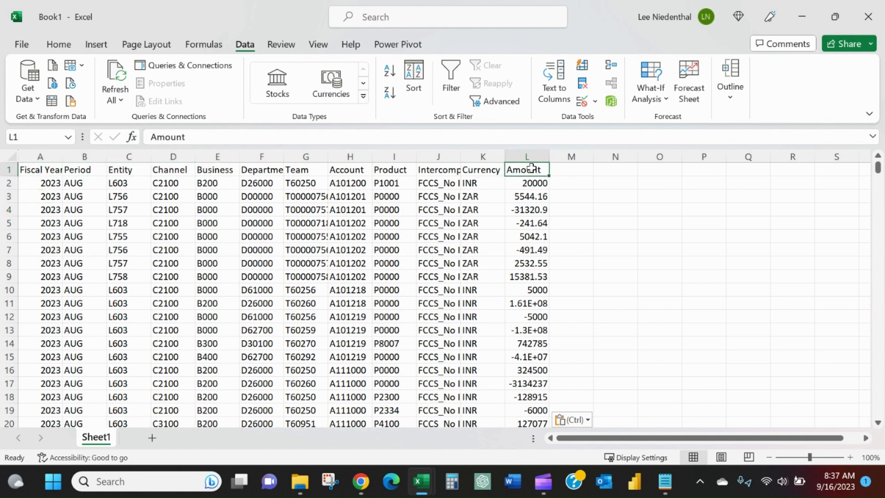
pyautogui.click(528, 156)
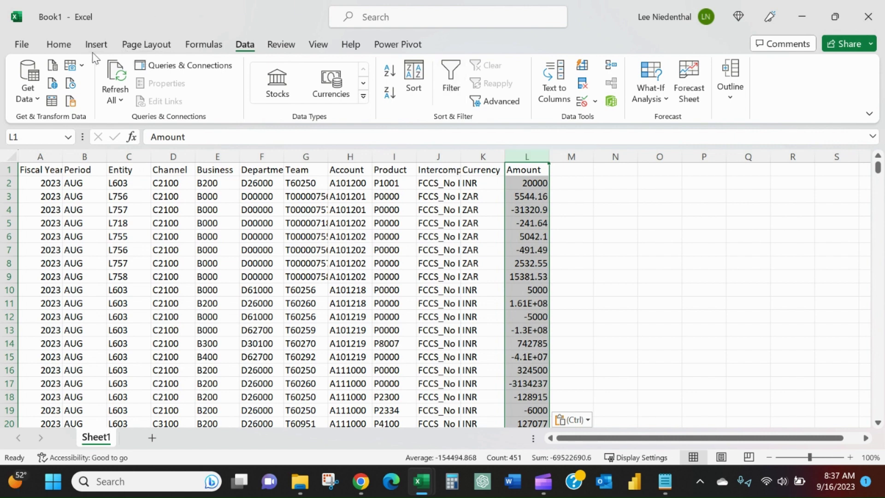
pyautogui.click(64, 49)
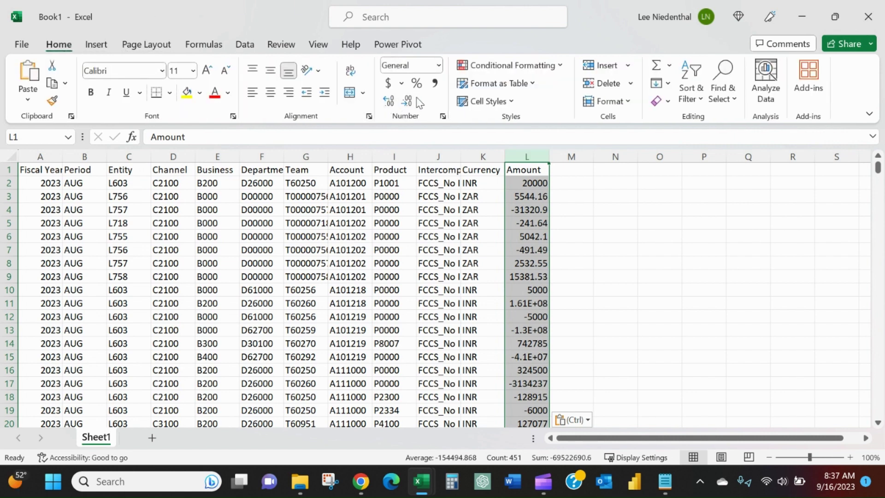
pyautogui.click(435, 85)
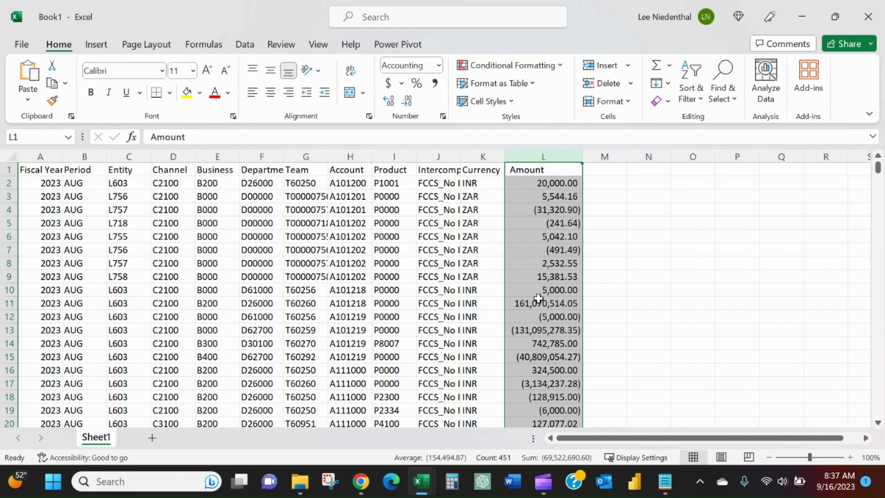
pyautogui.moveTo(551, 463)
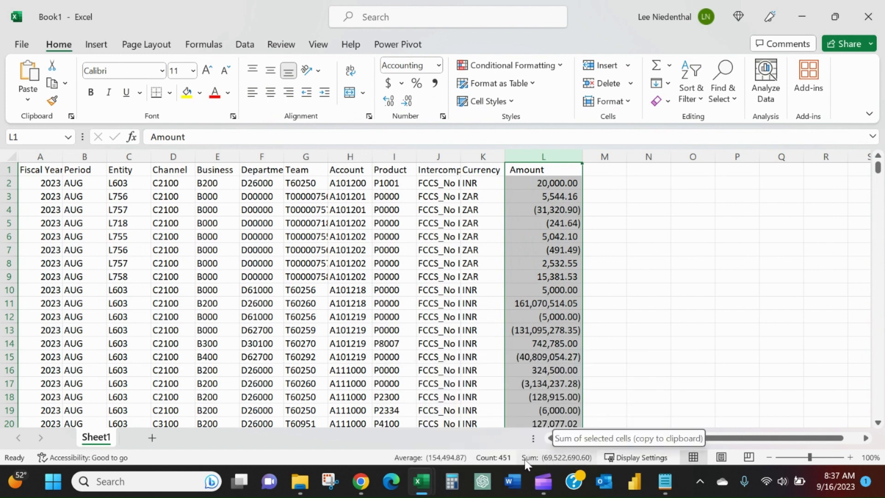
pyautogui.click(545, 249)
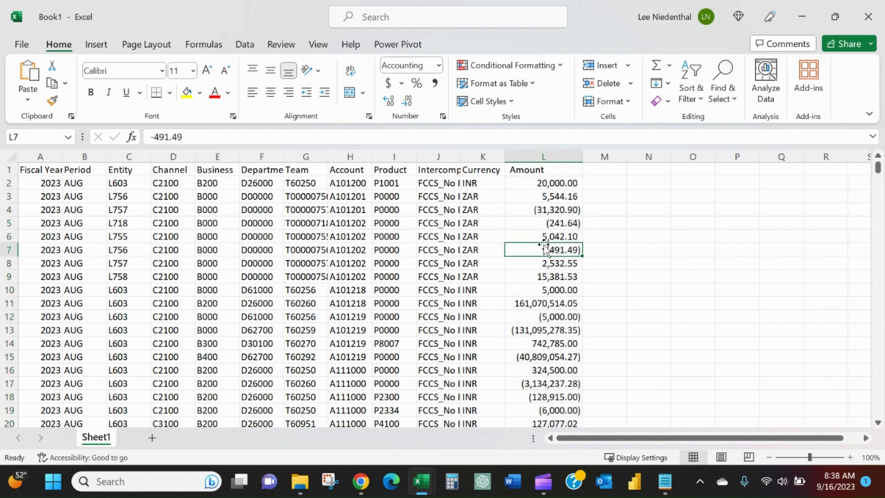
# Step: Add a new Sheet2 and paste the sample data into it
pyautogui.click(152, 438)
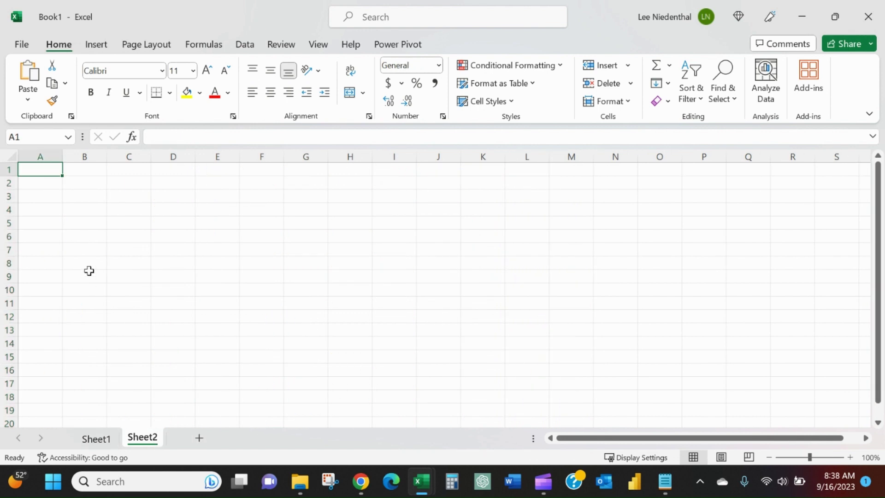
pyautogui.hotkey('ctrl', 'v')
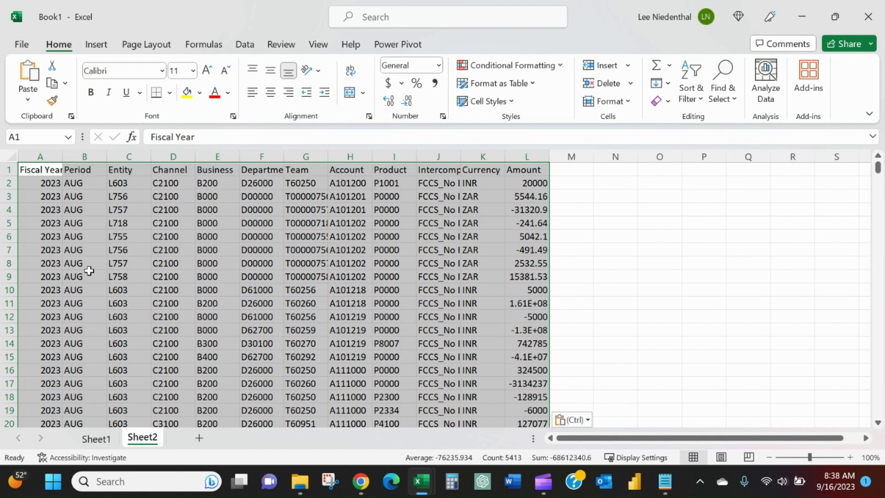
pyautogui.click(156, 262)
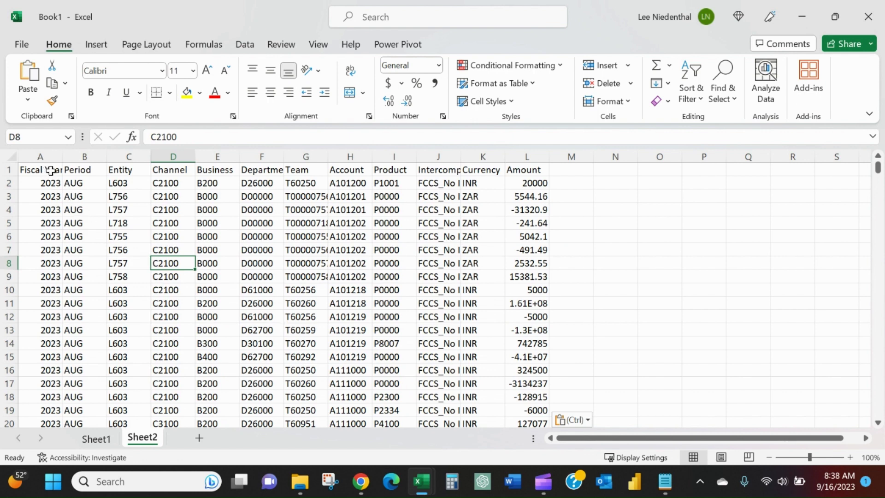
# Step: Keep the workbook open and close the sample data file in Notepad
pyautogui.click(868, 8)
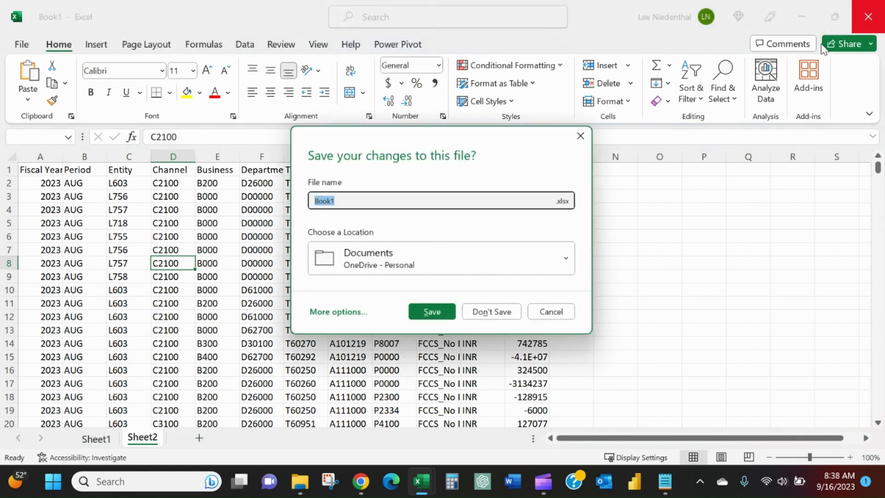
pyautogui.click(552, 317)
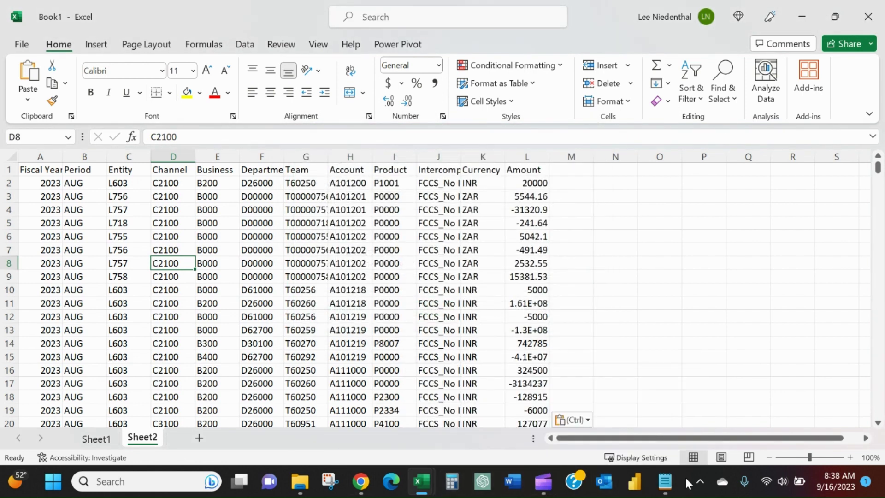
pyautogui.click(665, 481)
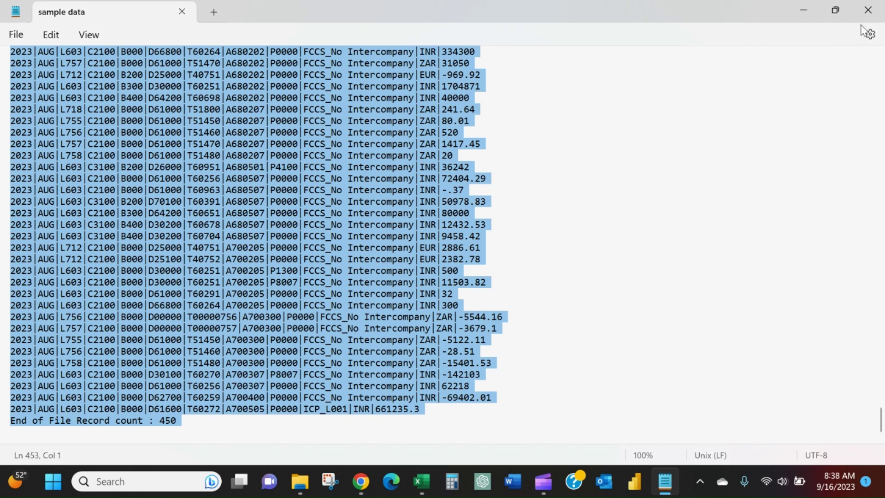
pyautogui.click(867, 10)
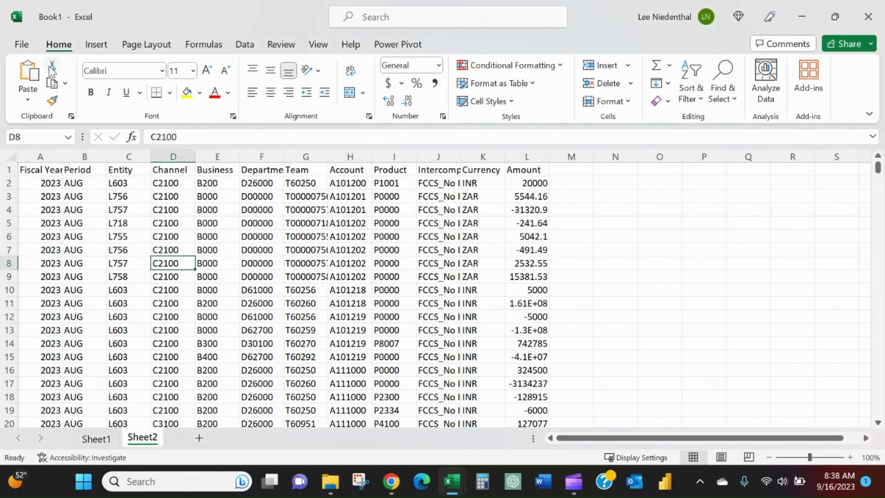
# Step: Browse for a file to open from File > Open and enter the excel365 folder
pyautogui.click(20, 44)
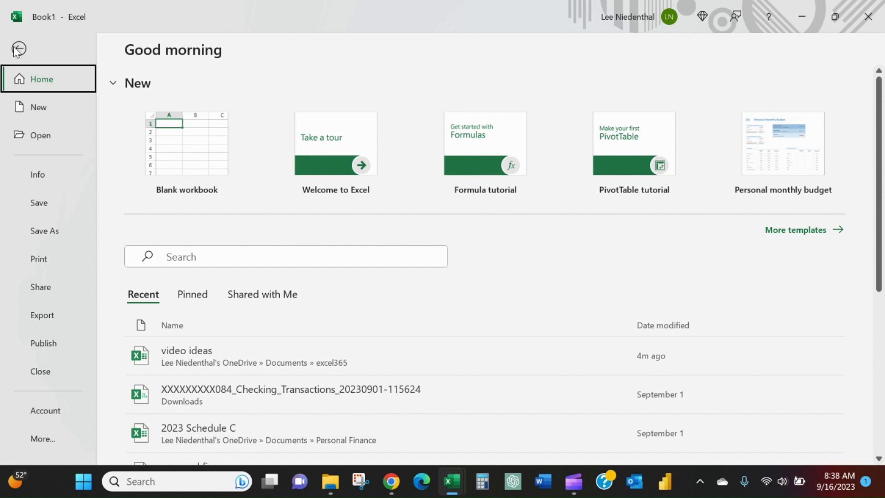
pyautogui.click(54, 133)
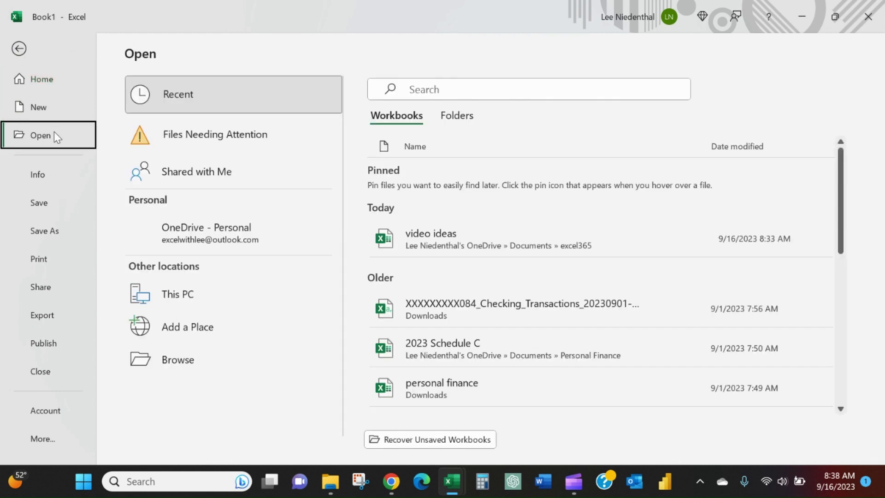
pyautogui.click(177, 351)
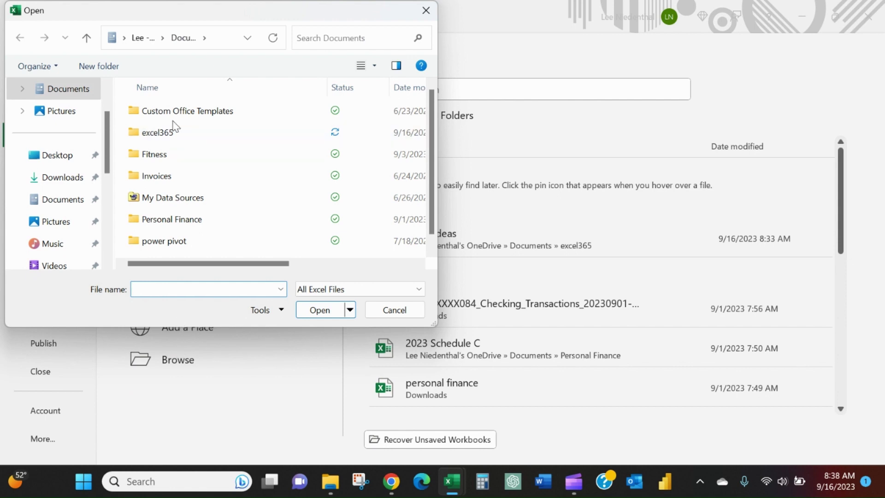
pyautogui.click(180, 132)
pyautogui.doubleClick(180, 133)
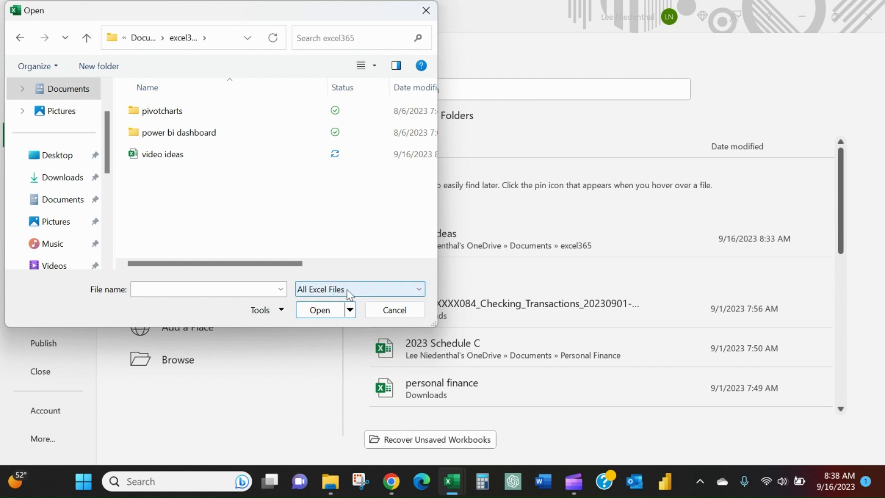
# Step: Show All Files and open the sample data text file for import
pyautogui.click(364, 289)
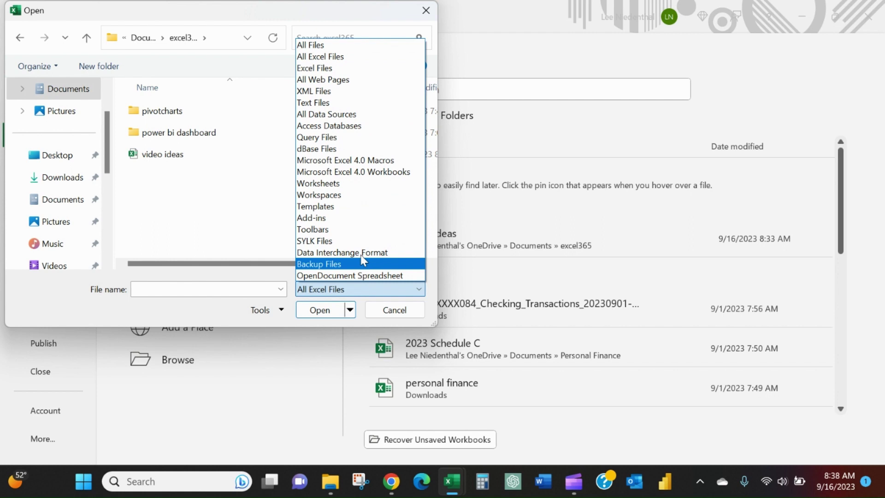
pyautogui.click(359, 46)
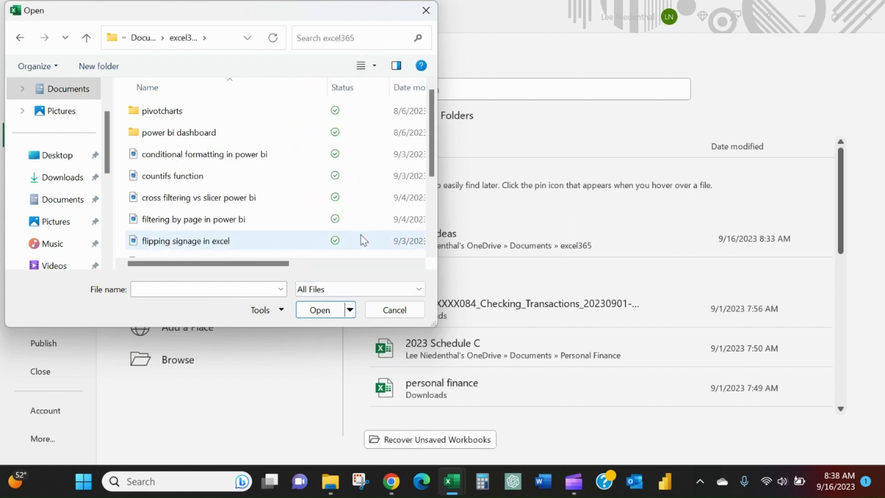
pyautogui.scroll(-2, 370, 142)
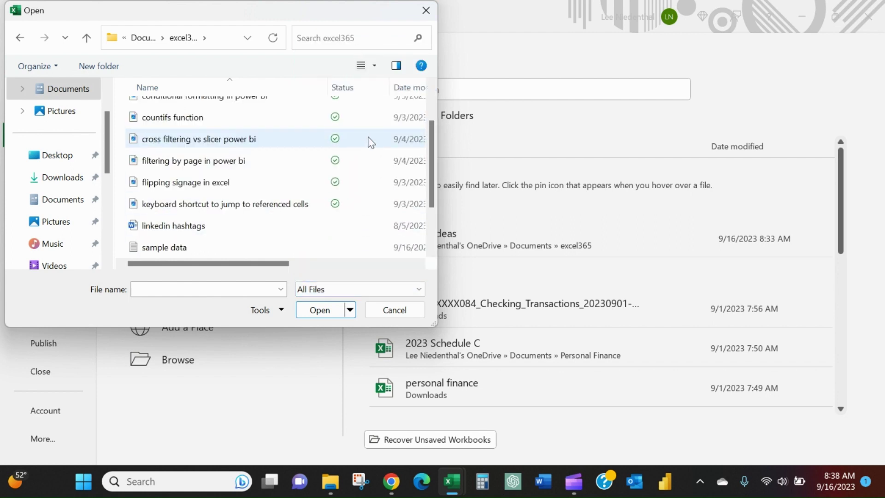
pyautogui.click(210, 189)
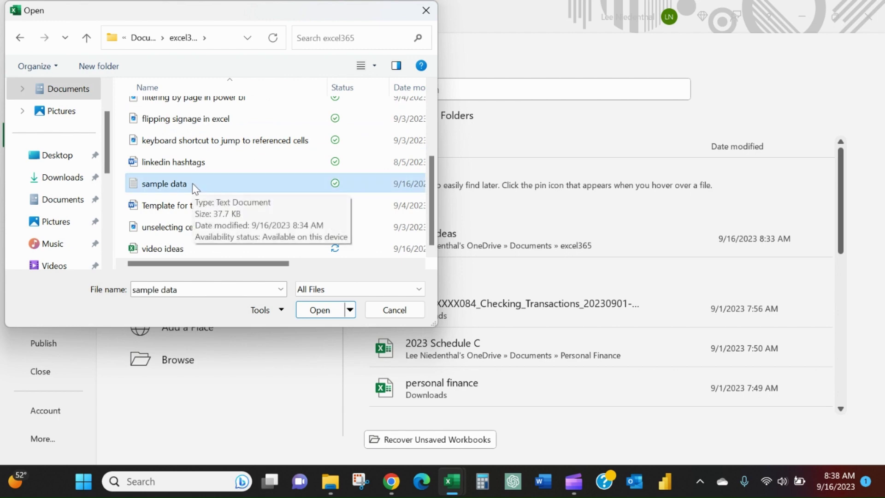
pyautogui.doubleClick(194, 188)
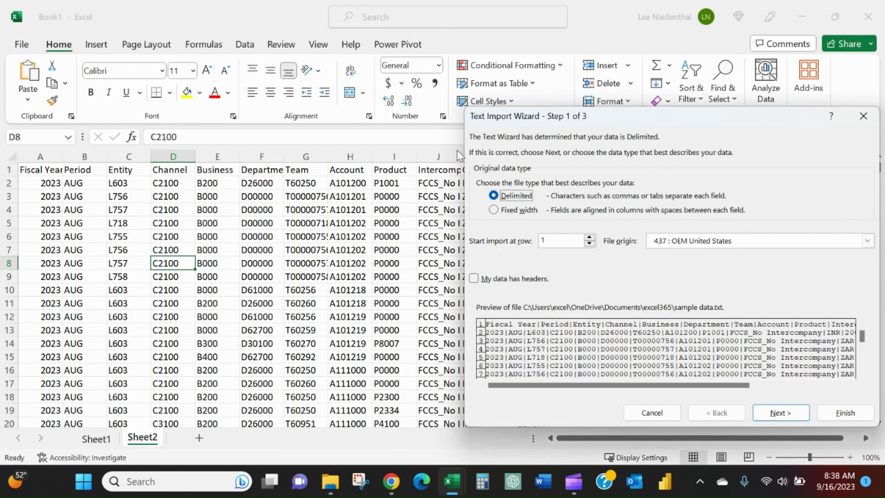
# Step: Drag the Text Import Wizard to the left side of the screen
pyautogui.moveTo(548, 120); pyautogui.dragTo(202, 96)
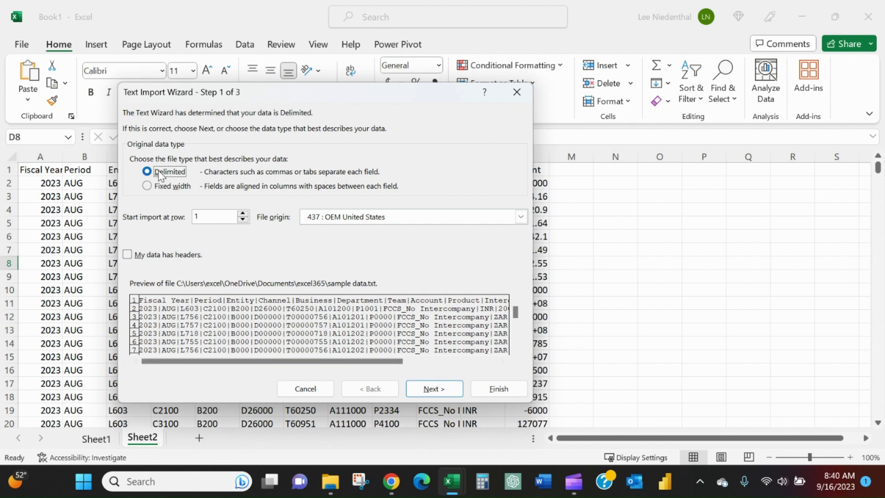
# Step: On wizard step 2, clear Tab and use | as the Other delimiter
pyautogui.click(435, 387)
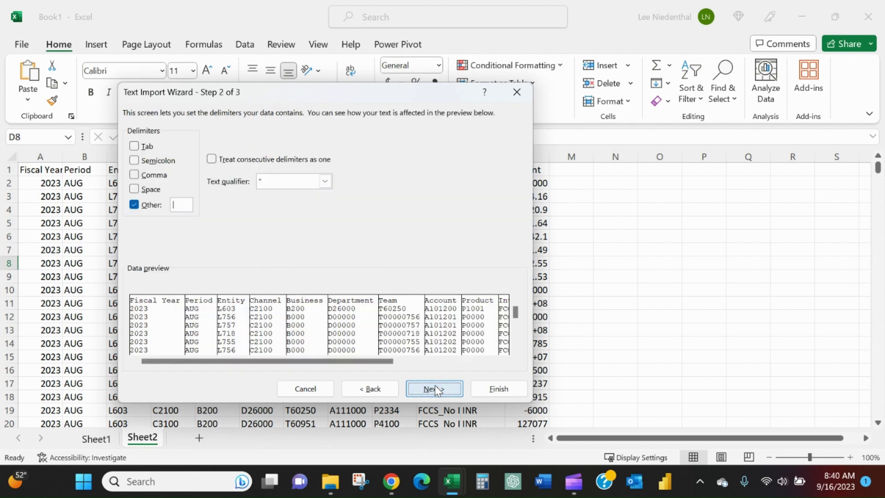
pyautogui.click(135, 146)
pyautogui.click(134, 205)
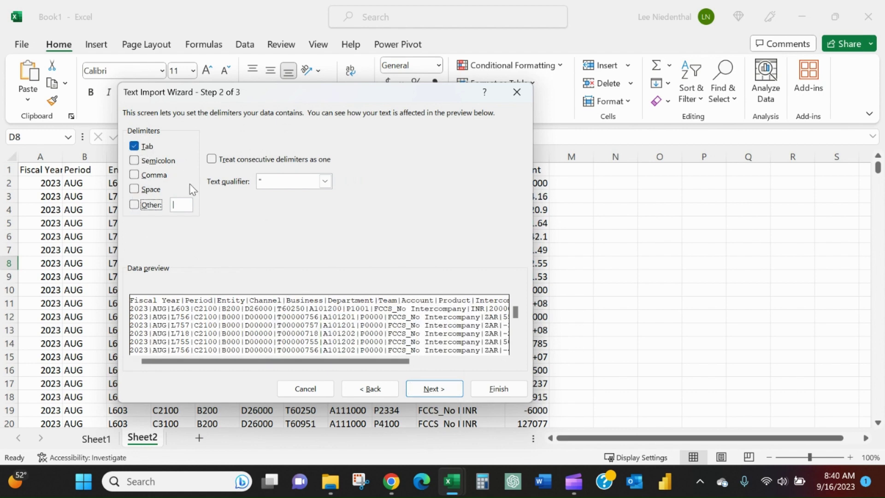
pyautogui.click(155, 204)
pyautogui.click(141, 204)
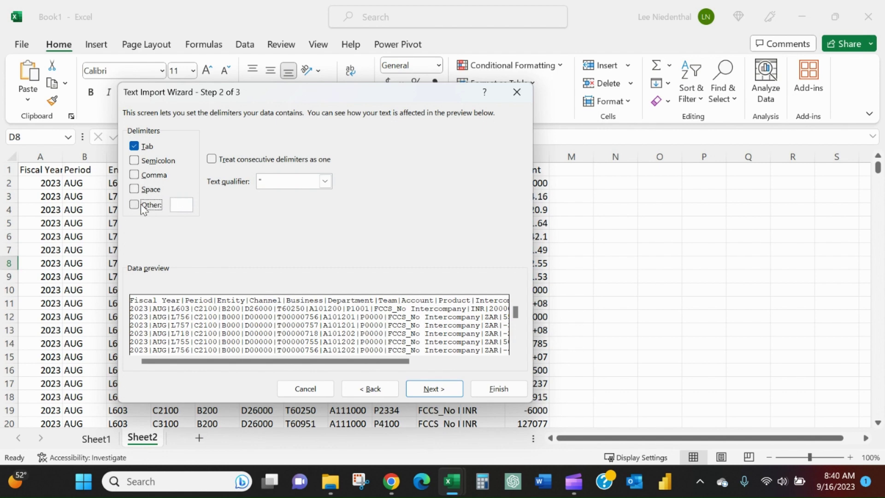
pyautogui.click(140, 147)
pyautogui.click(137, 207)
pyautogui.write('|')
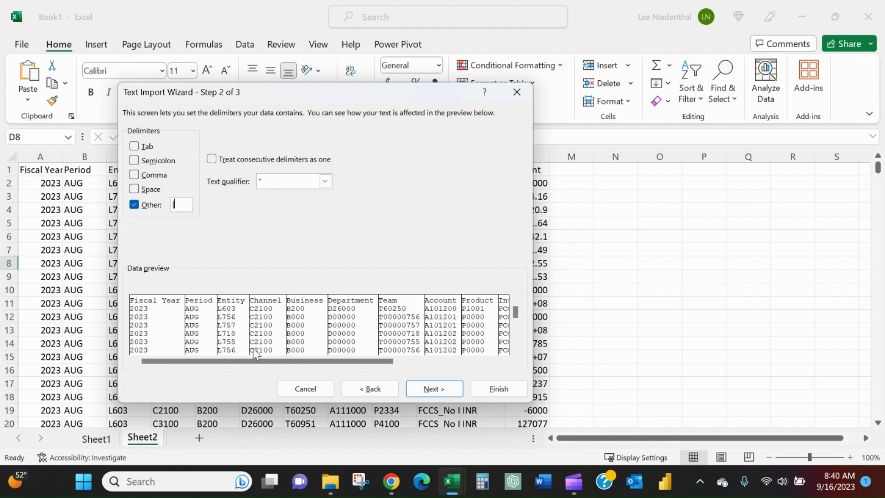
# Step: Set the Account column's format to Text on step 3 and finish the import
pyautogui.click(430, 388)
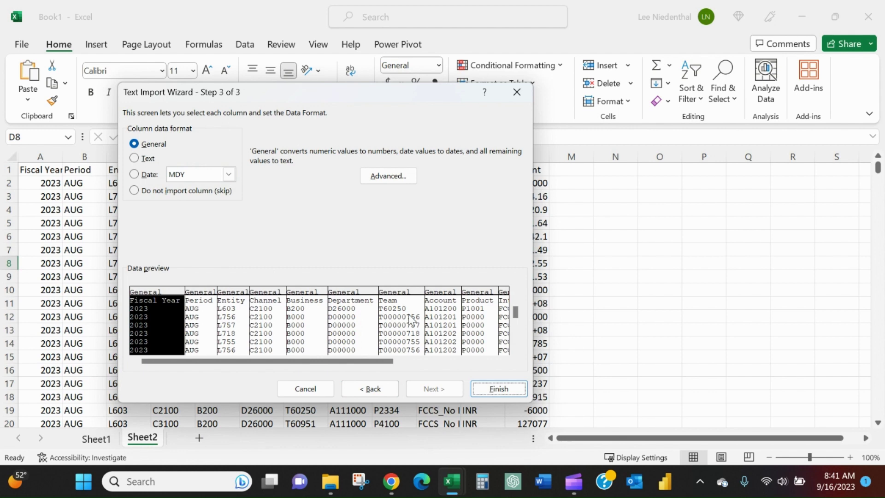
pyautogui.click(441, 305)
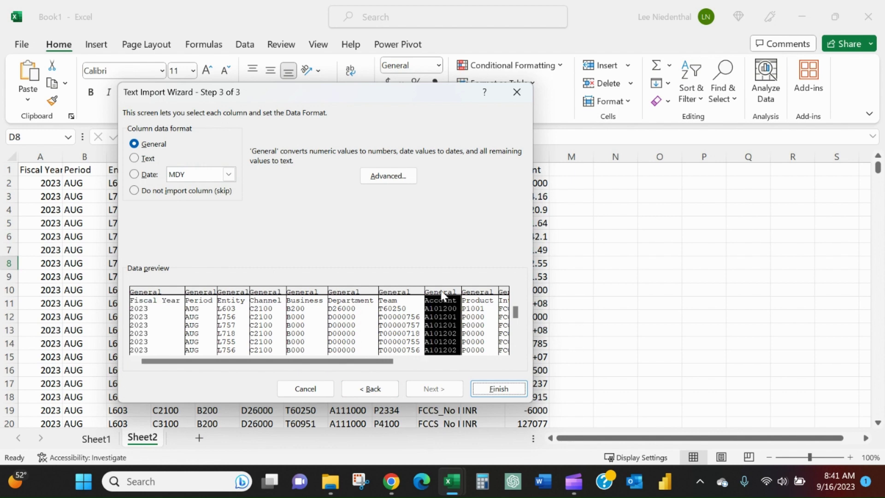
pyautogui.click(141, 158)
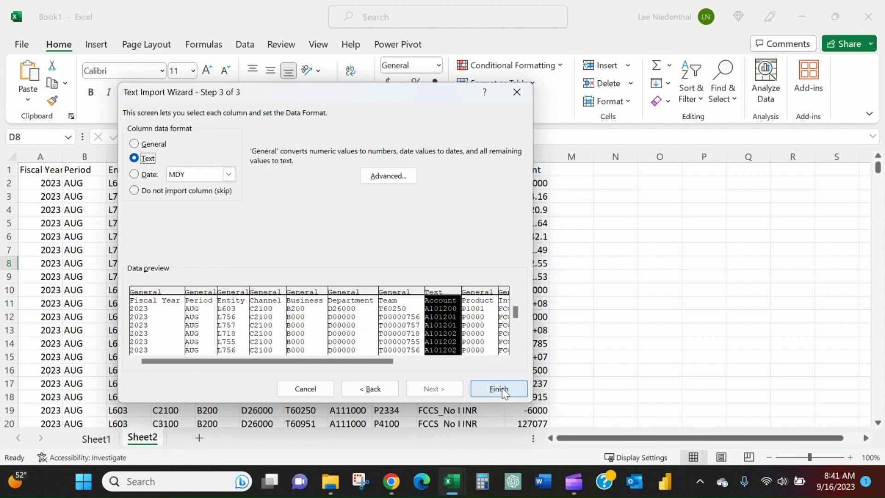
pyautogui.moveTo(382, 362); pyautogui.dragTo(495, 364)
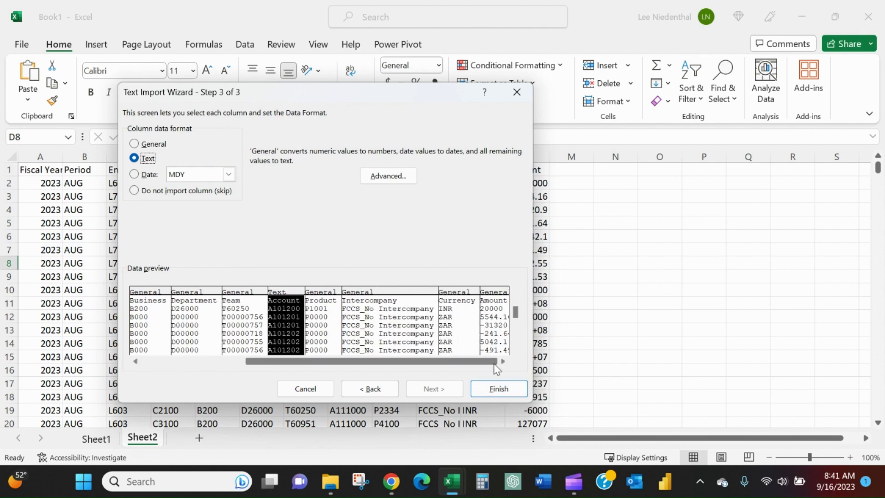
pyautogui.click(507, 395)
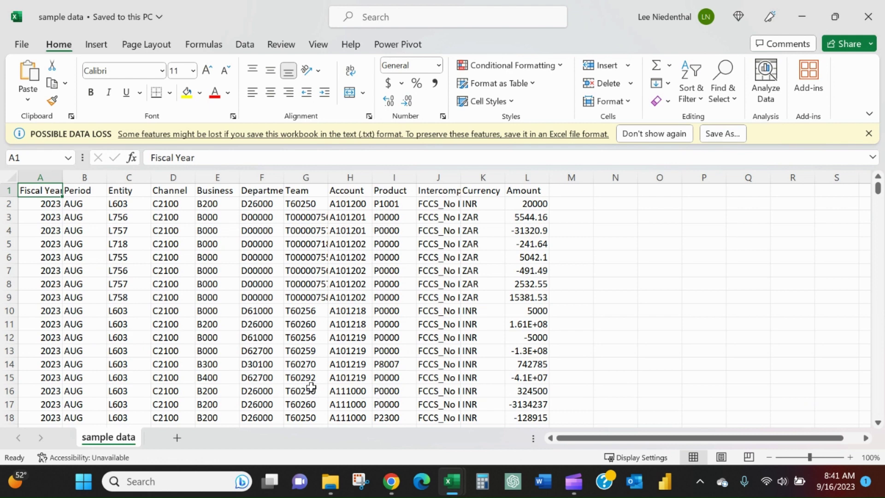
# Step: Apply Comma Style accounting format to column L (Amount)
pyautogui.click(515, 177)
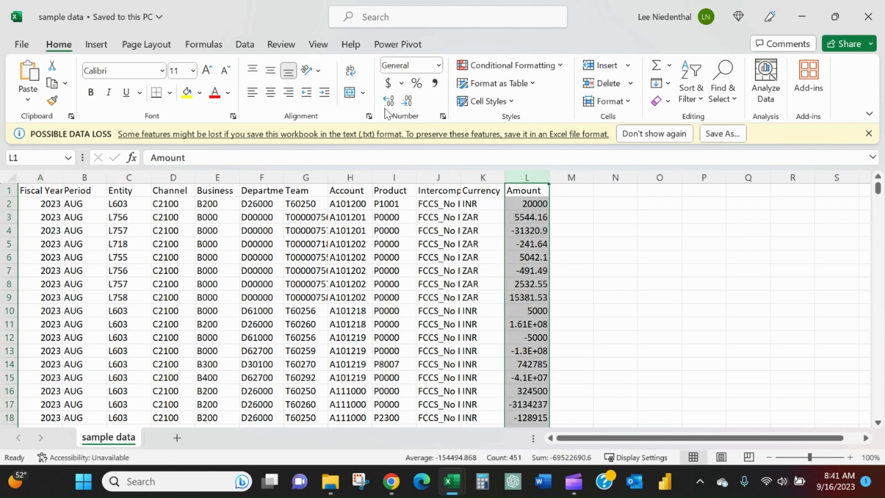
pyautogui.click(436, 83)
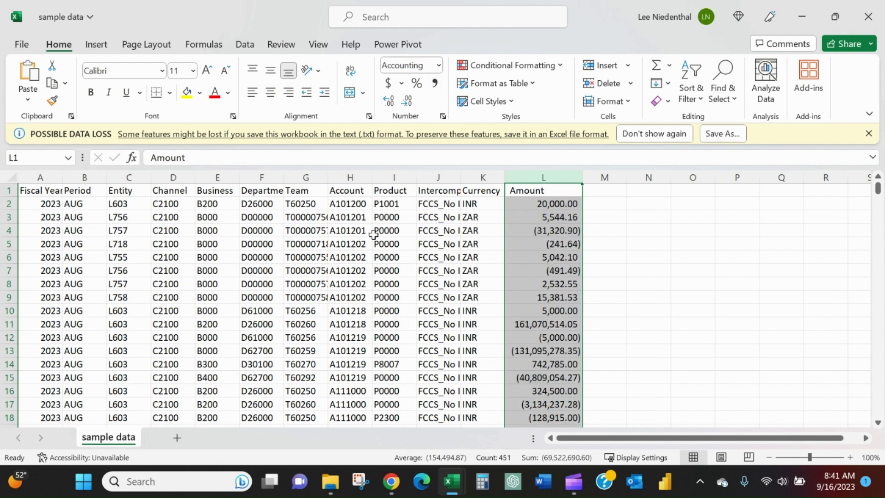
pyautogui.click(301, 261)
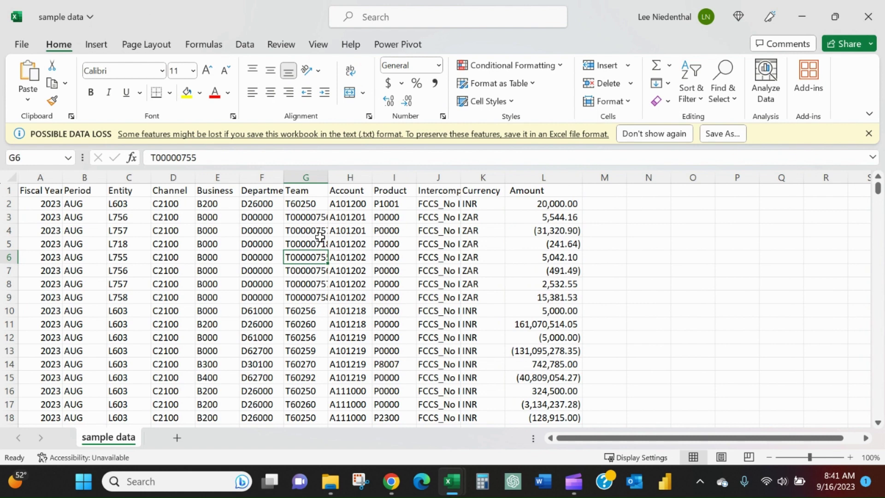